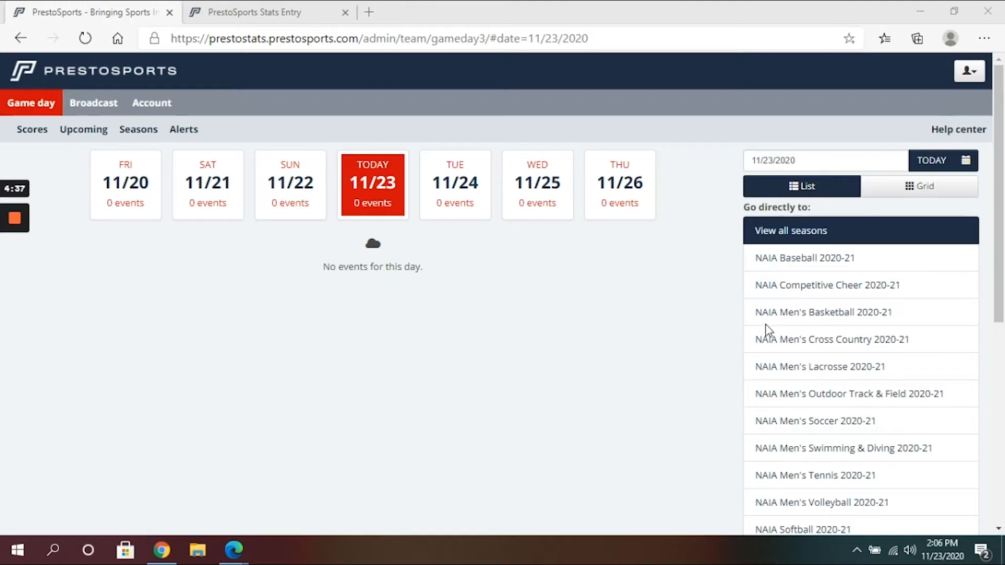
Open the 12/02/2020 event of the NAIA Men's Basketball 2020-21 season and switch to its stats entry page
left_click(782, 314)
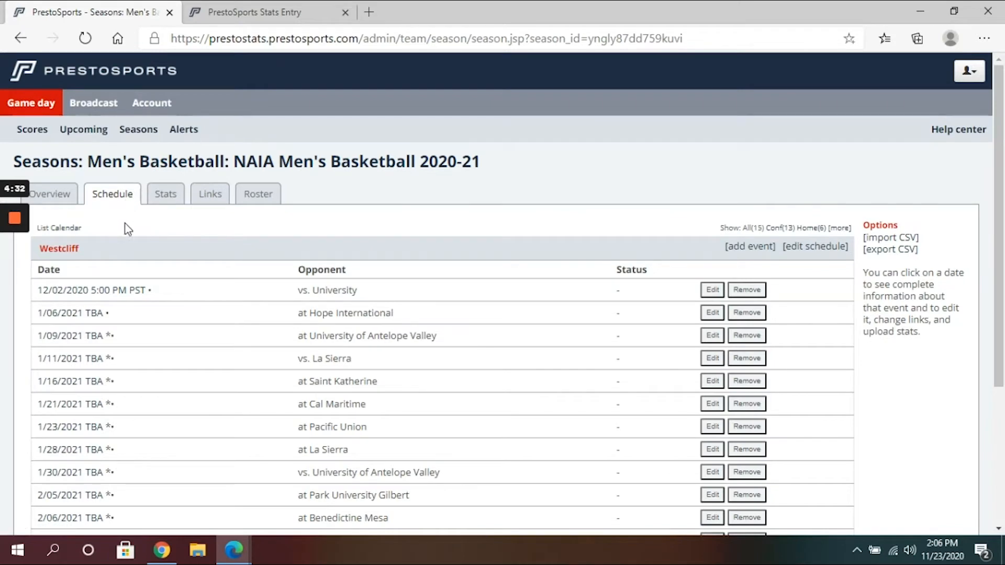
left_click(127, 293)
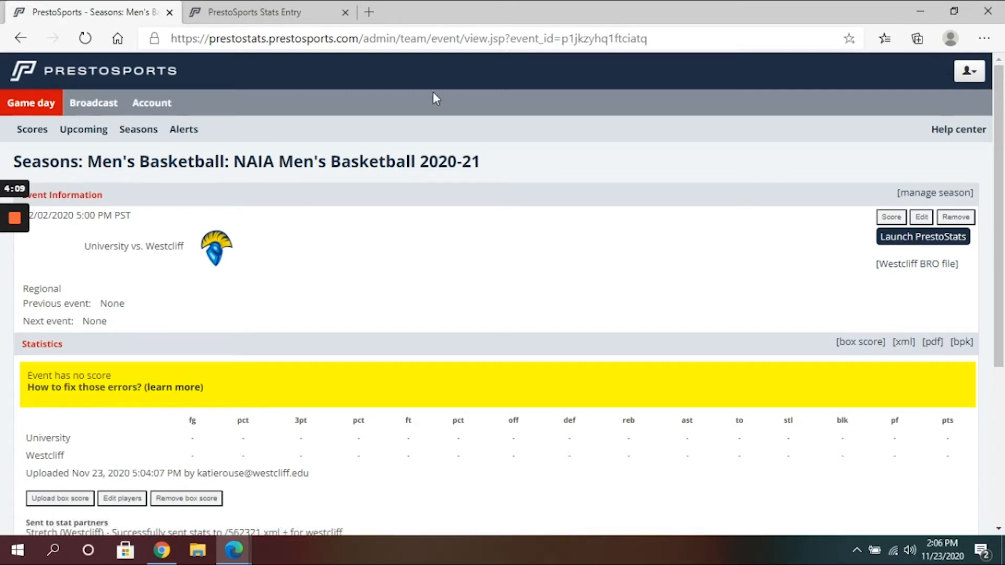
left_click(270, 16)
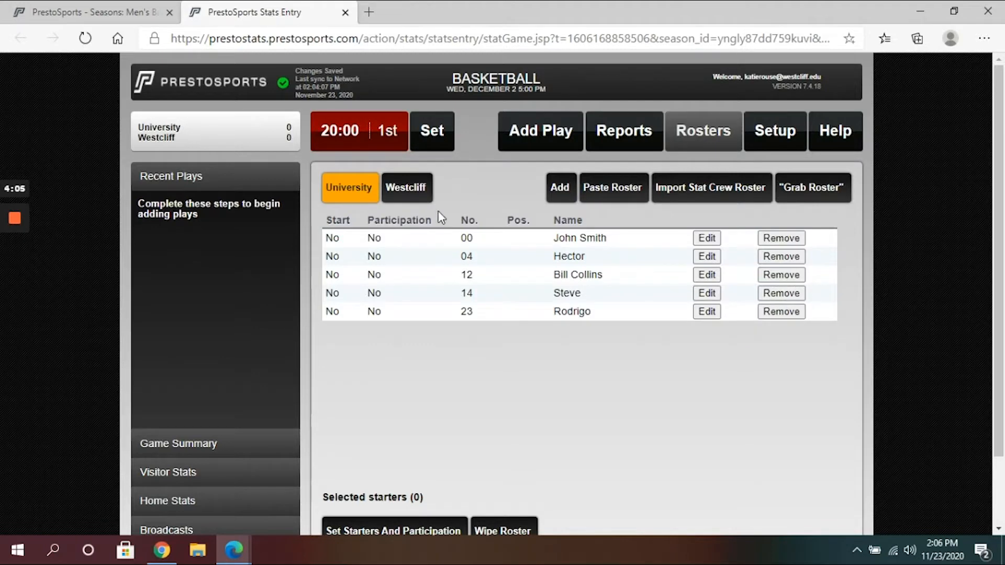
Open the game setup for editing and set both the visitor and home win-loss records to 0-0
left_click(522, 146)
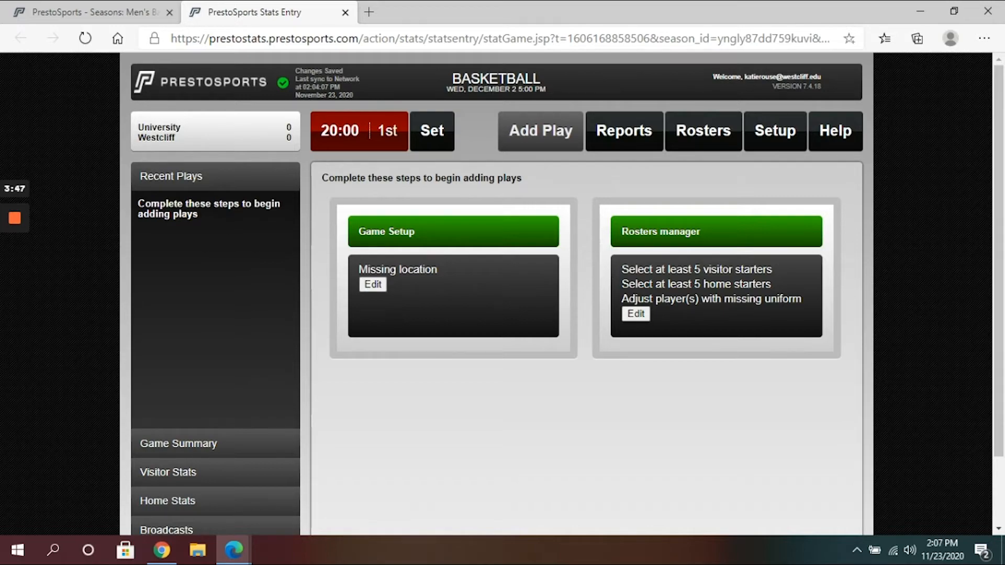
left_click(373, 285)
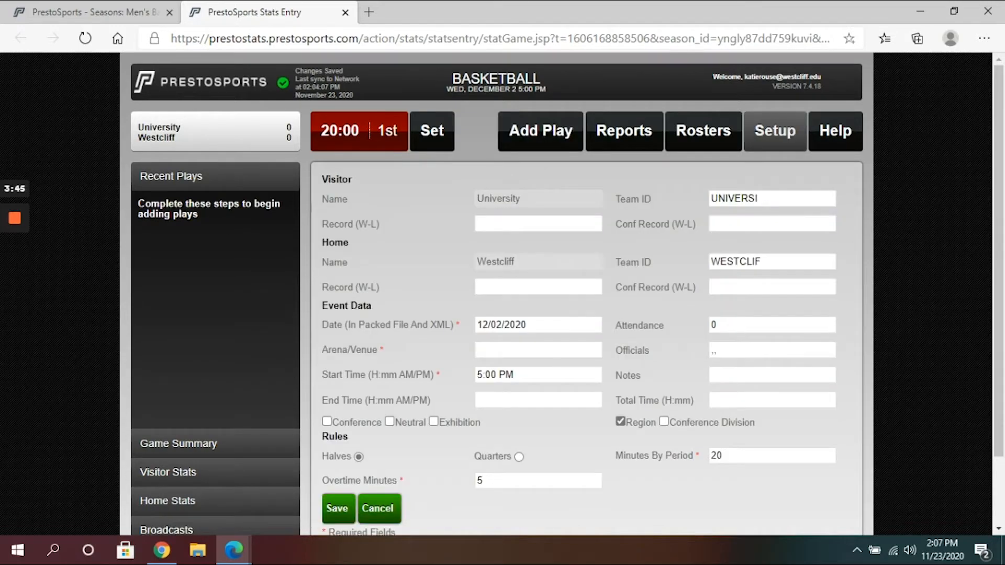
scroll(560, 293, "down", 2)
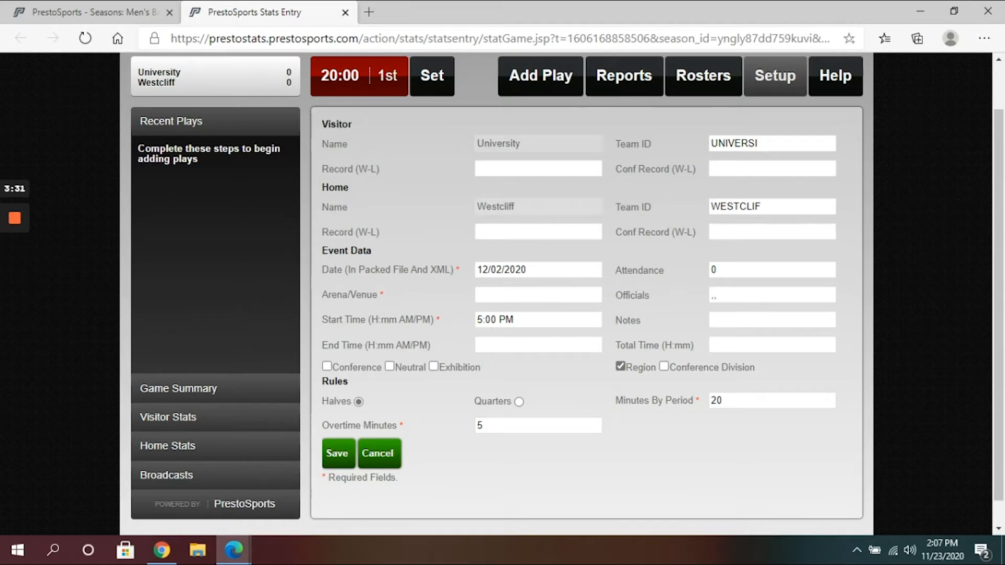
left_click(538, 168)
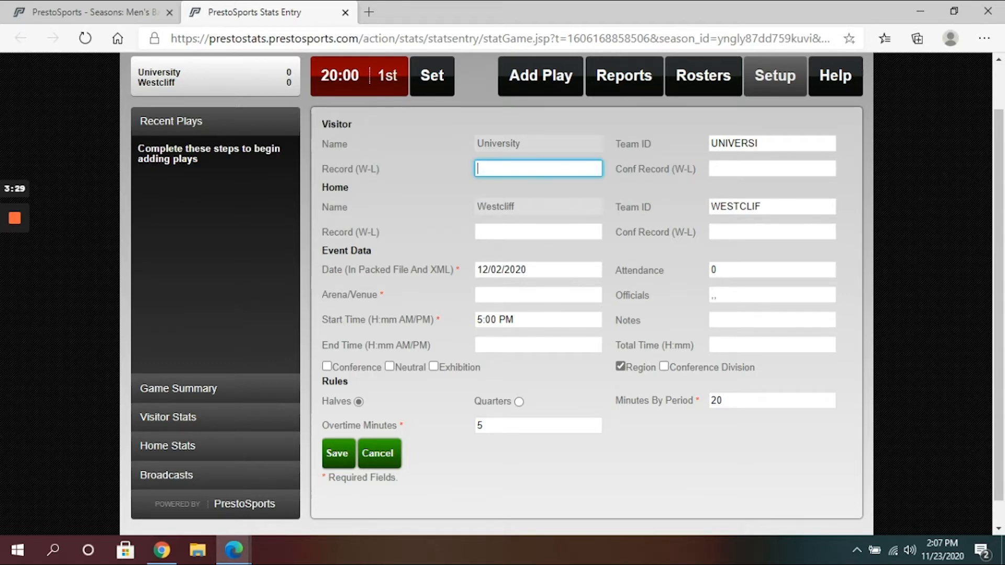
type("0-0")
left_click(538, 231)
type("0-0")
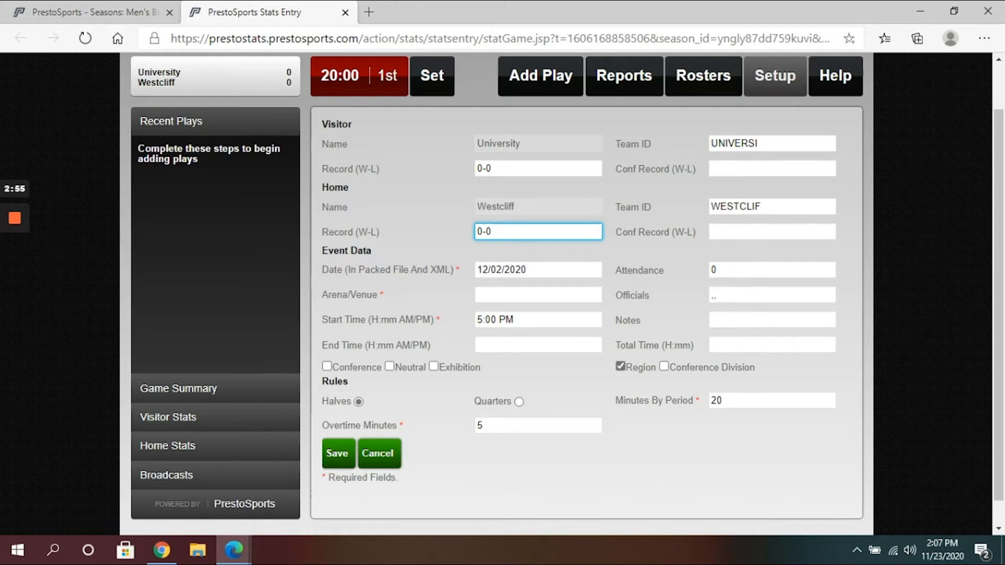
Enter Westcliff University as the arena/venue and toggle the Conference option in the game setup
left_click(538, 295)
type("Westclif")
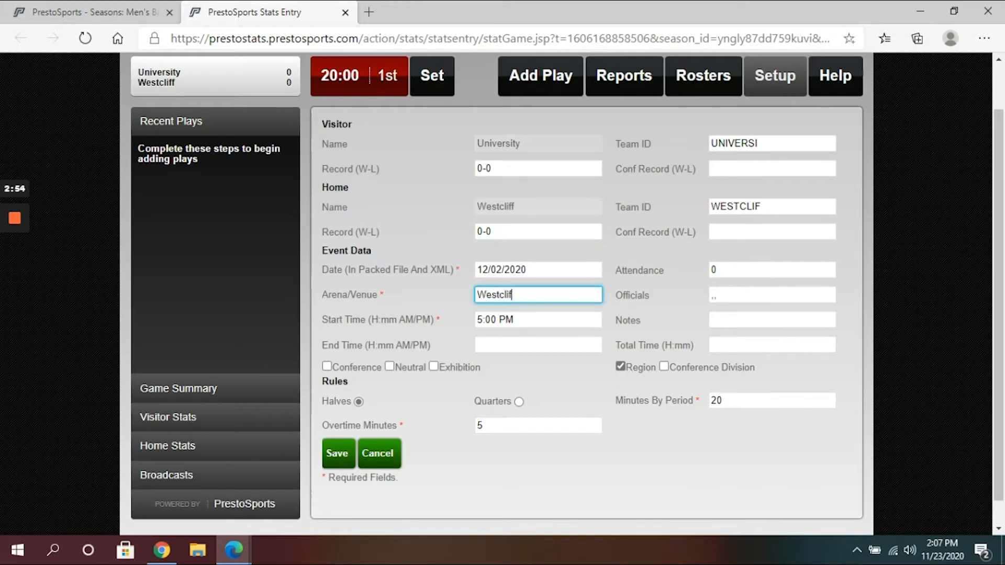
type("f University")
left_click(327, 366)
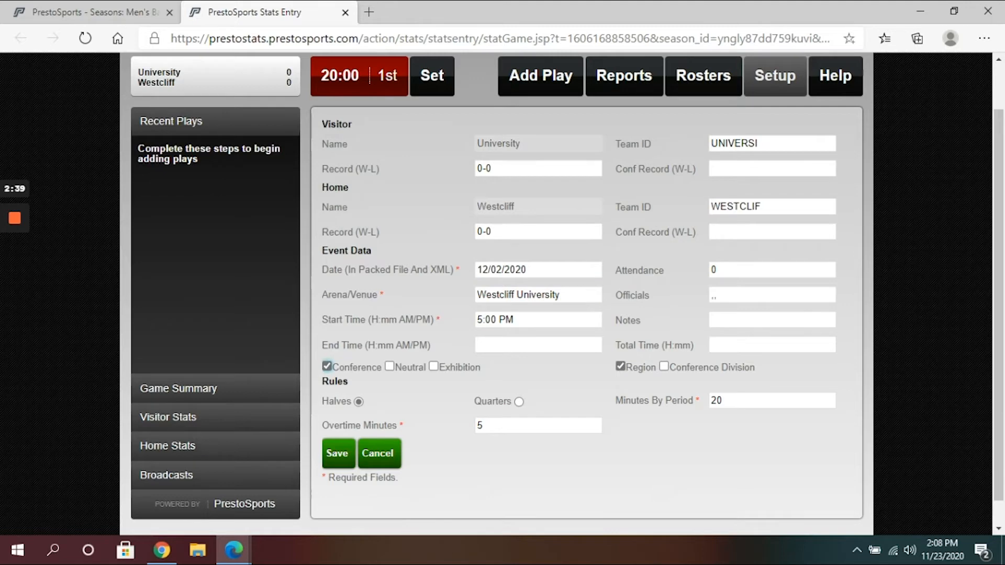
key("space")
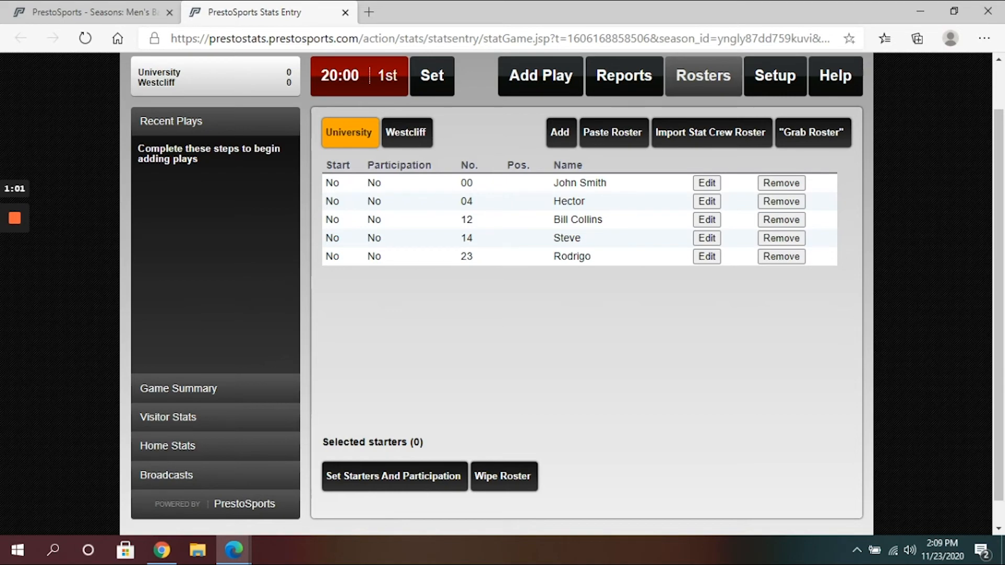
Add a player to the University roster with number 02 and the player's name
left_click(561, 133)
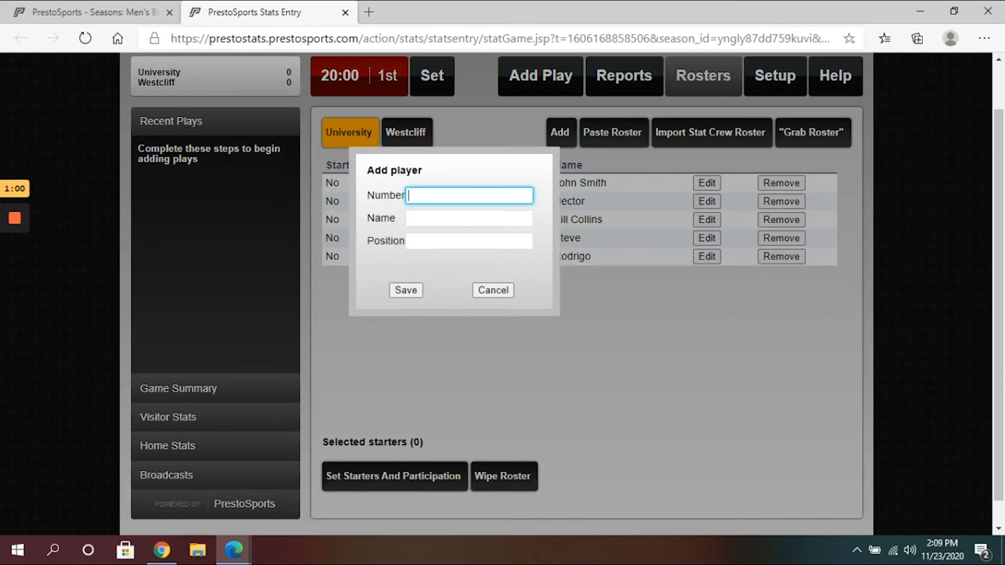
type("02")
key("Tab")
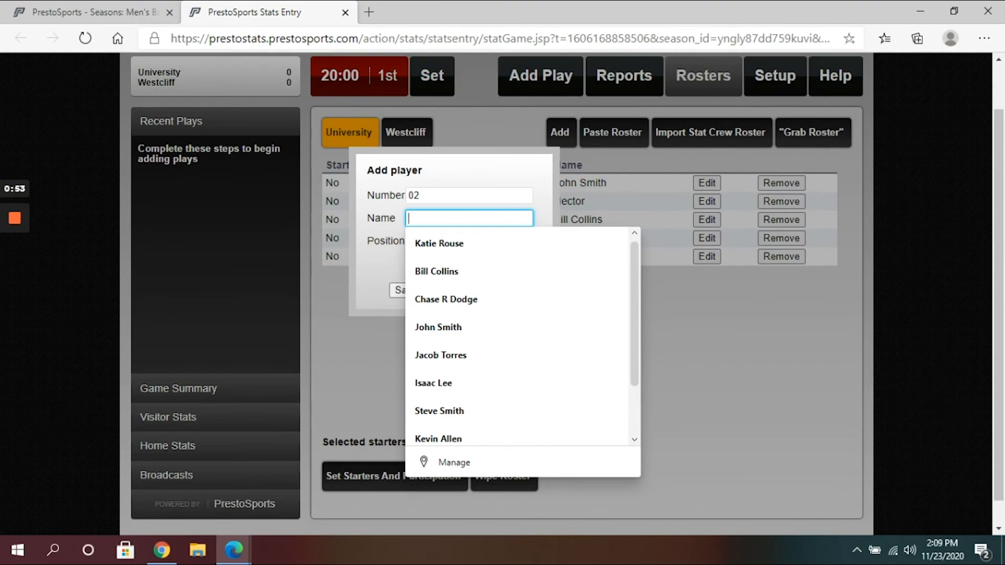
type("Joe")
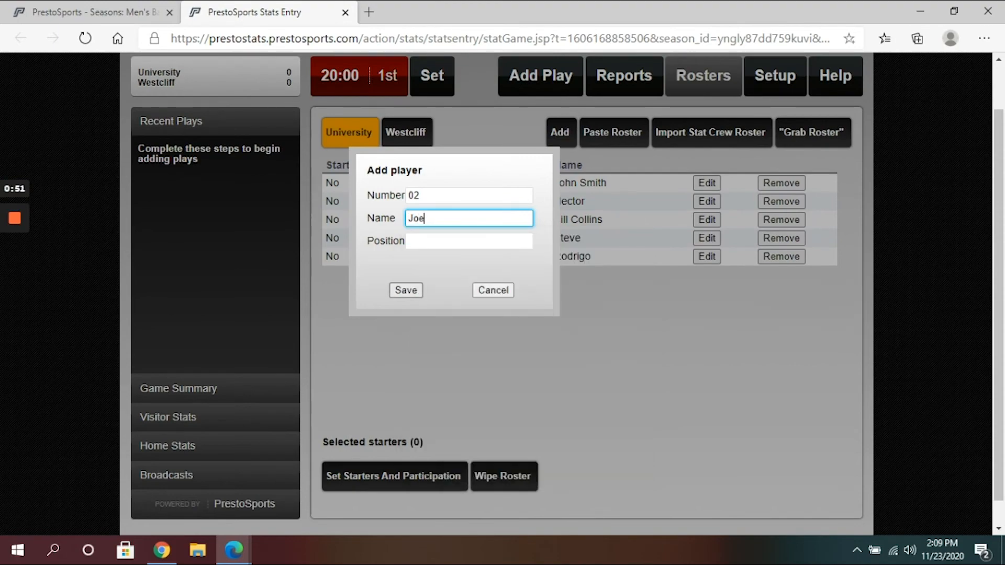
key("Return")
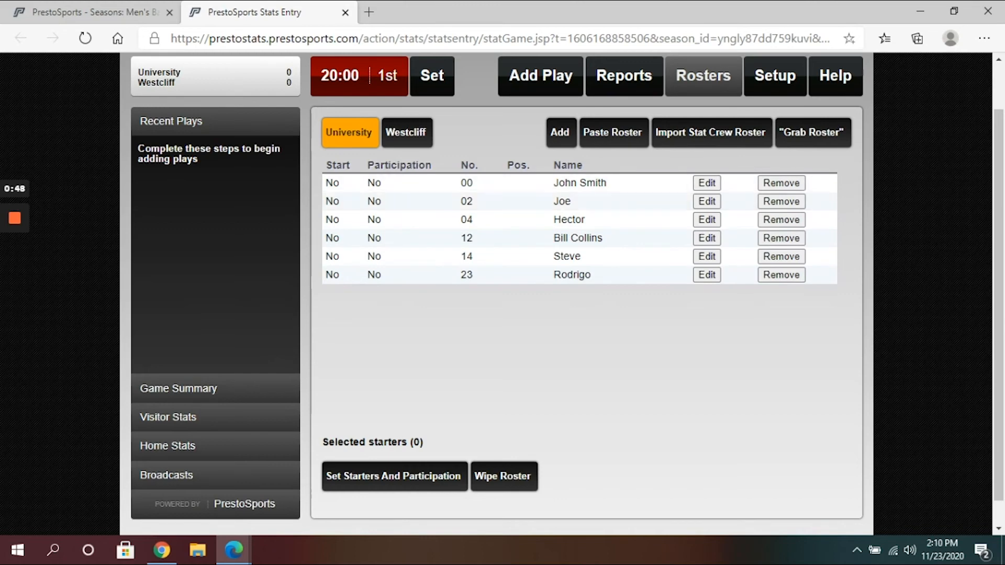
Remove a player from the Westcliff roster and mark numbers 02, 12, 14, 23 and 33 as starters
left_click(407, 132)
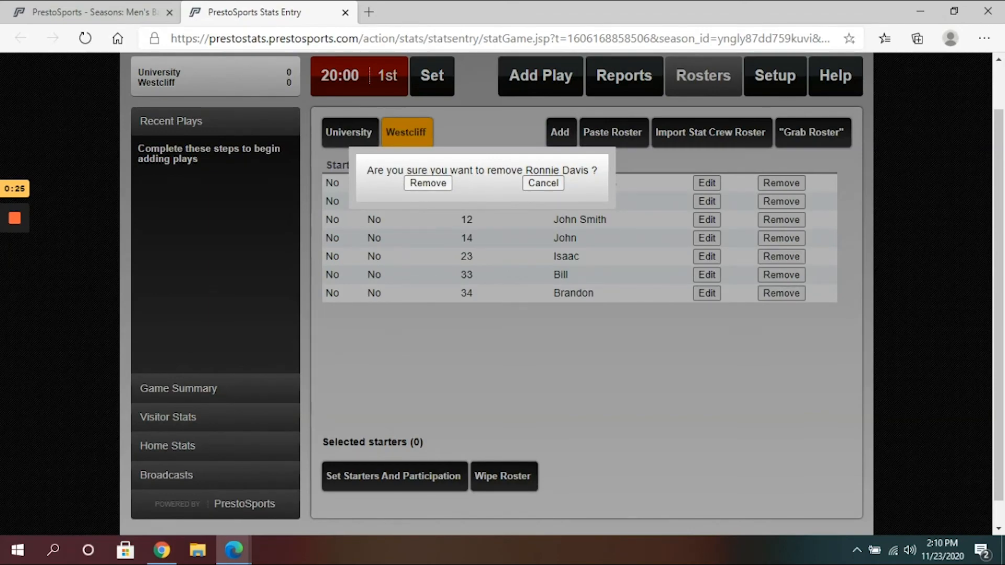
key("Return")
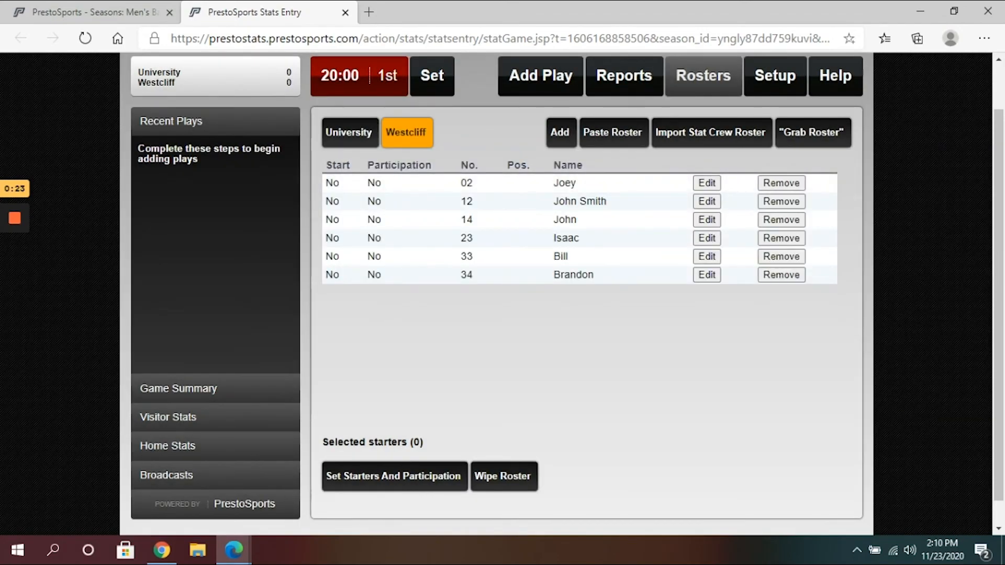
left_click(395, 476)
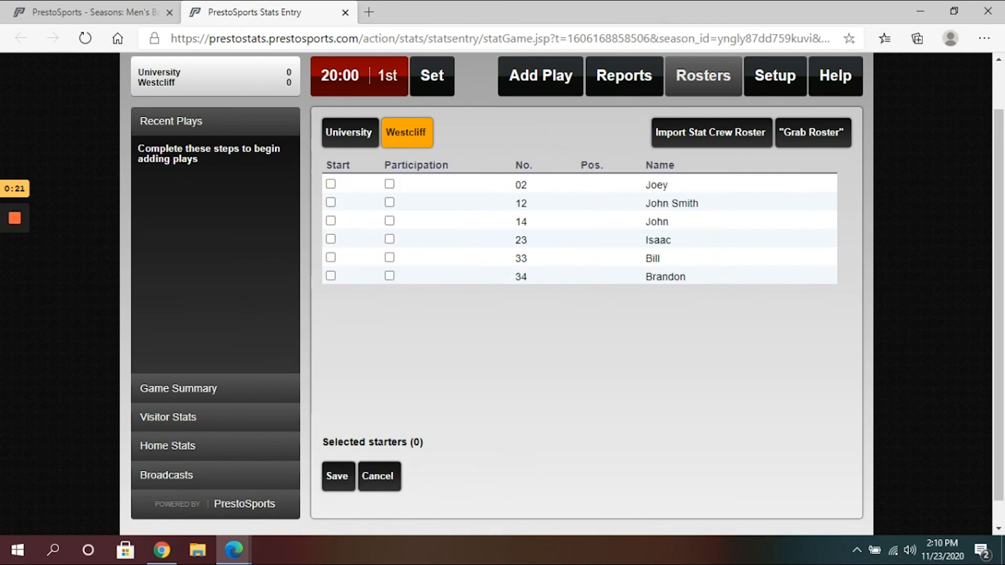
left_click(330, 184)
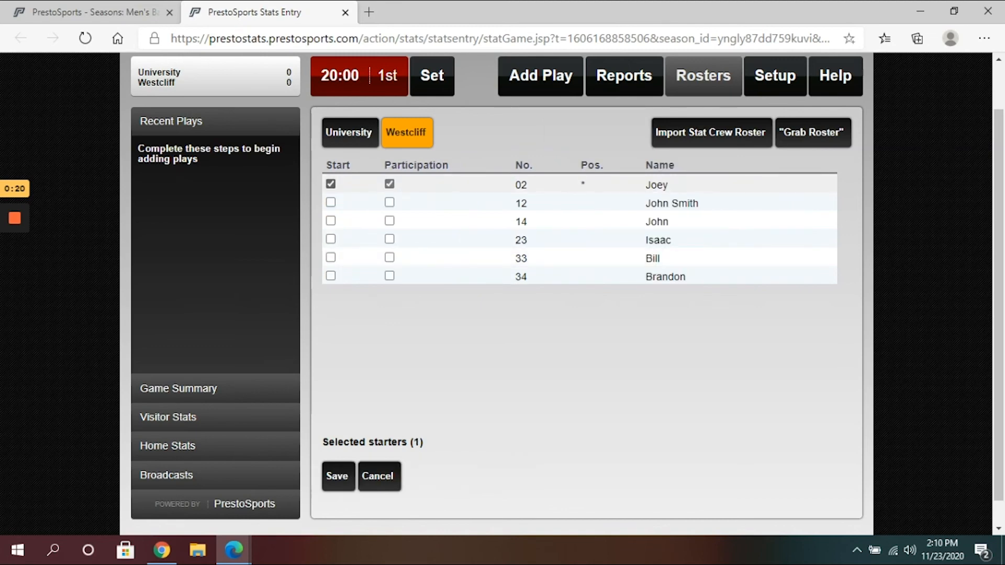
left_click(330, 202)
left_click(330, 220)
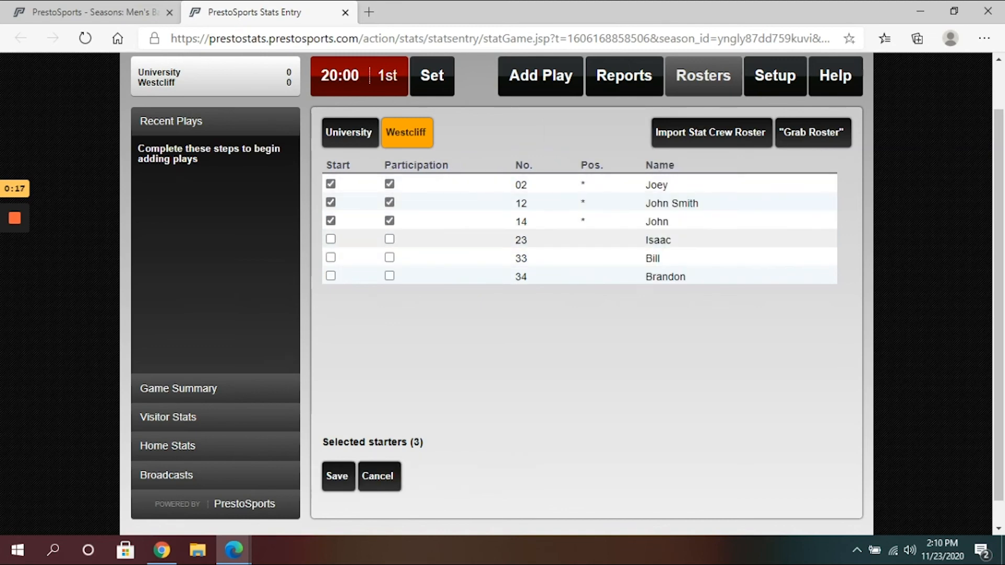
left_click(331, 239)
left_click(330, 257)
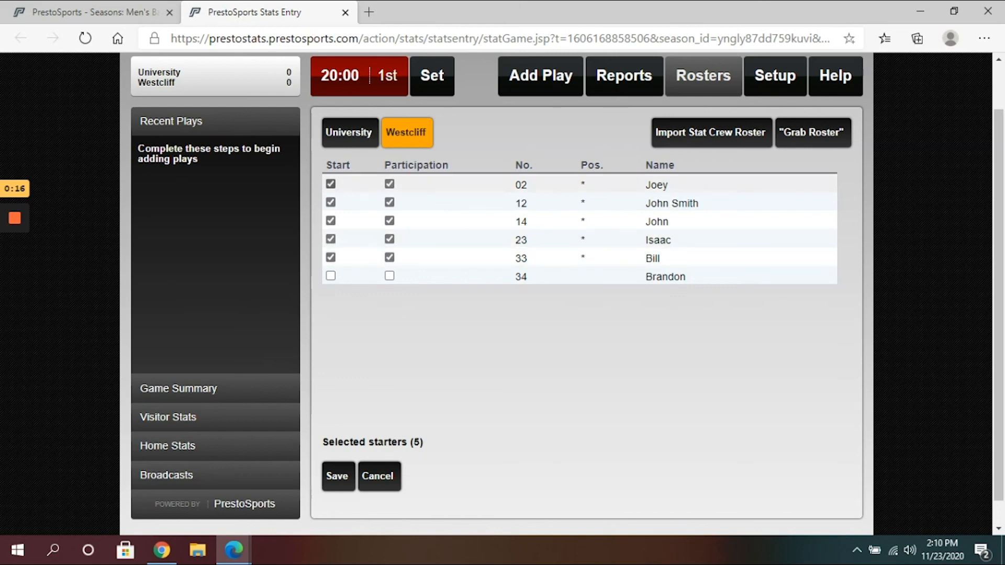
Mark University players 00, 02, 04, 12 and 14 as starters and save the starters and participation
left_click(350, 133)
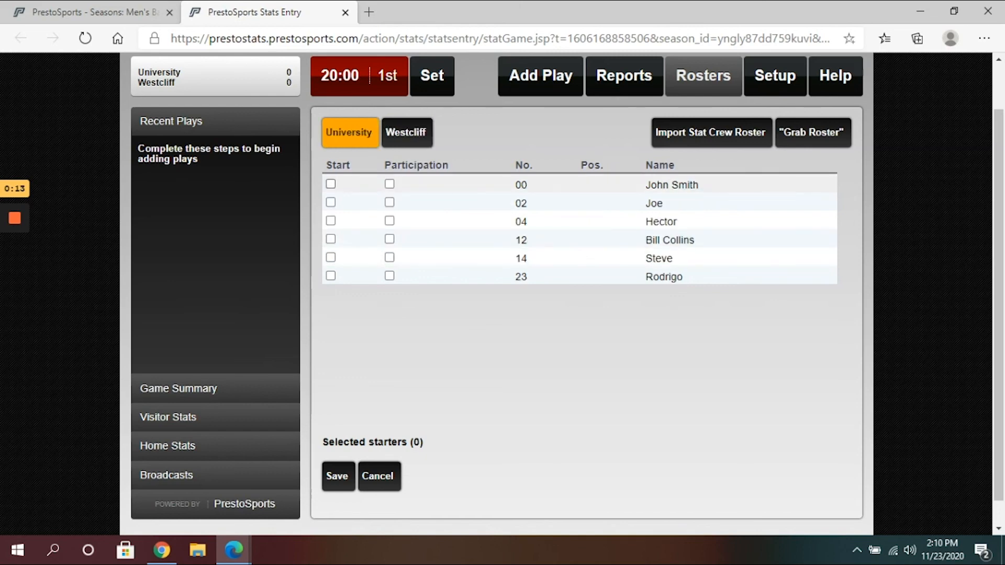
left_click(330, 184)
left_click(331, 202)
left_click(331, 220)
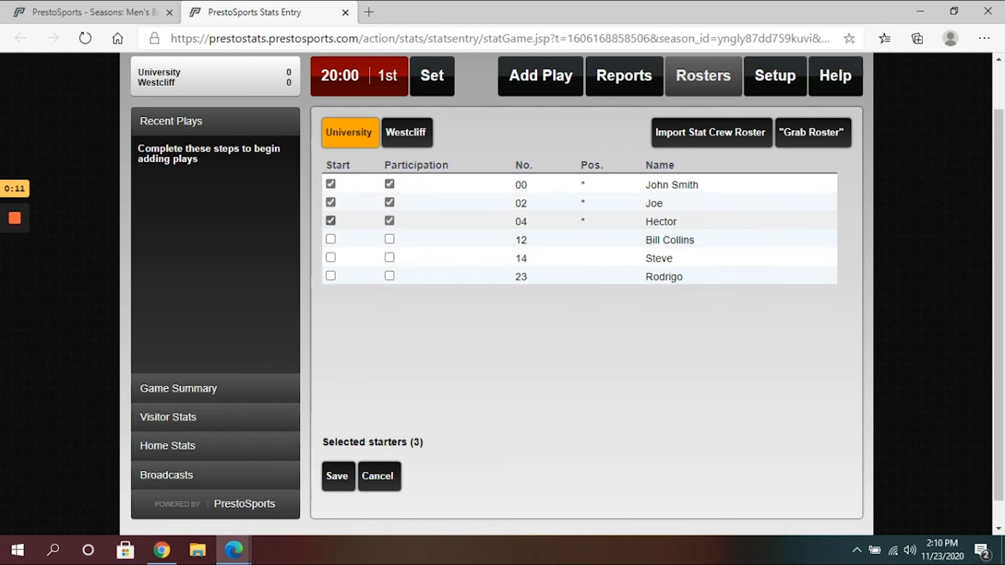
left_click(330, 239)
left_click(330, 257)
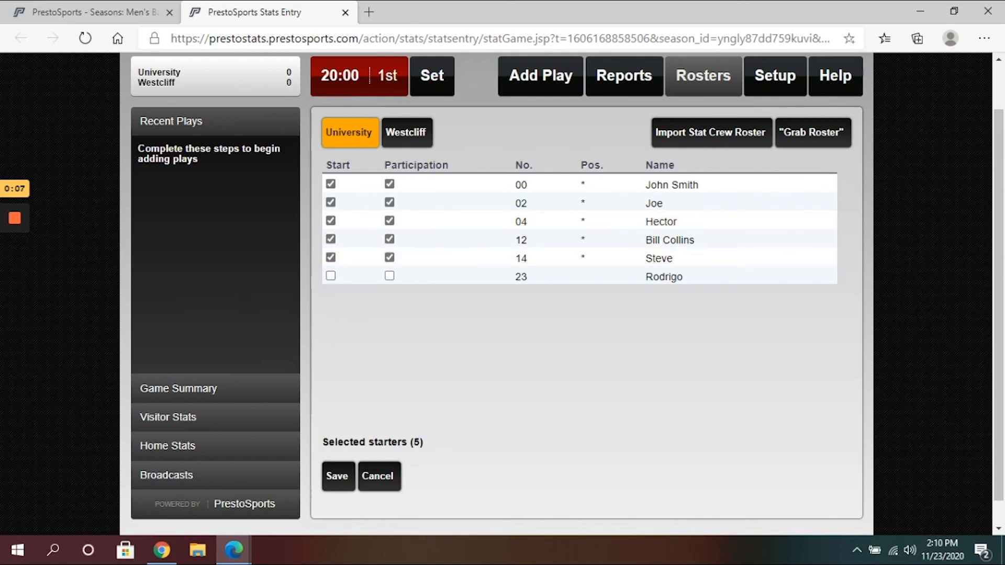
left_click(337, 476)
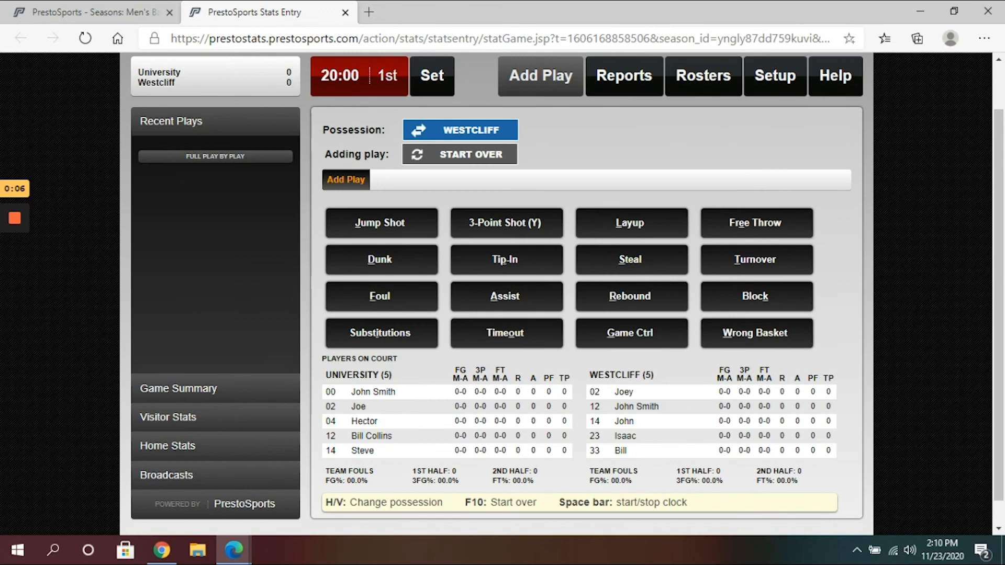